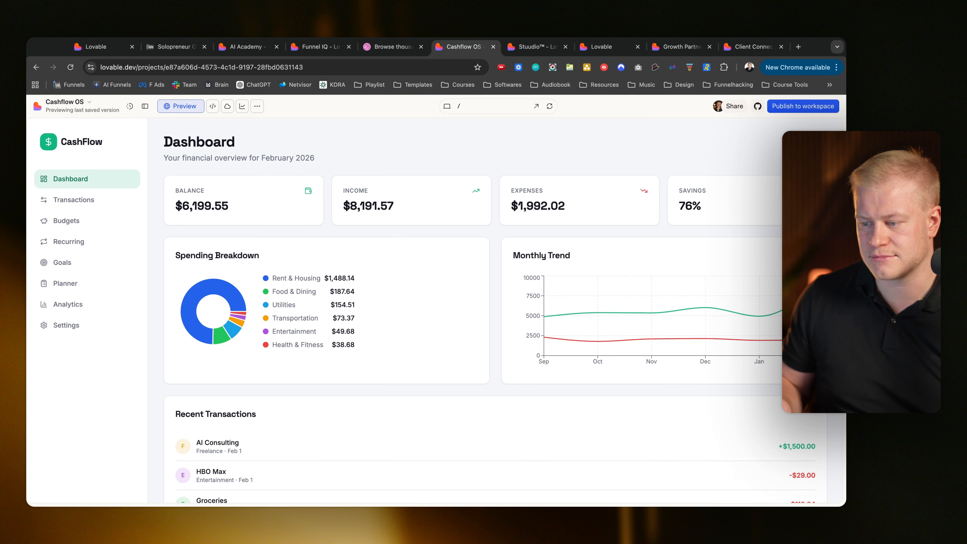
Step: Look through the CashFlow app's Recurring, Goals and Planner pages, including the planner's personal view
{"action": "left_click", "coordinate": [69, 241]}
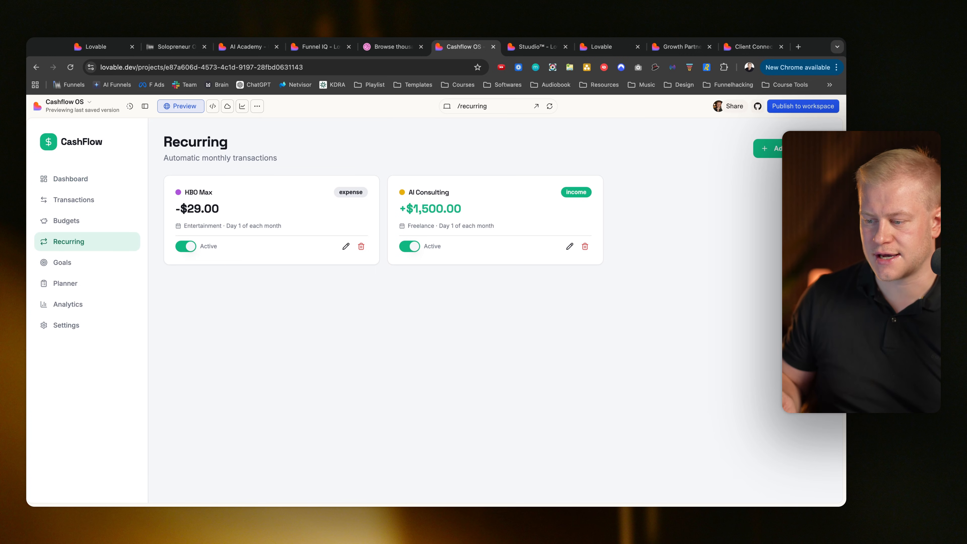
{"action": "left_click", "coordinate": [62, 262]}
{"action": "left_click", "coordinate": [65, 283]}
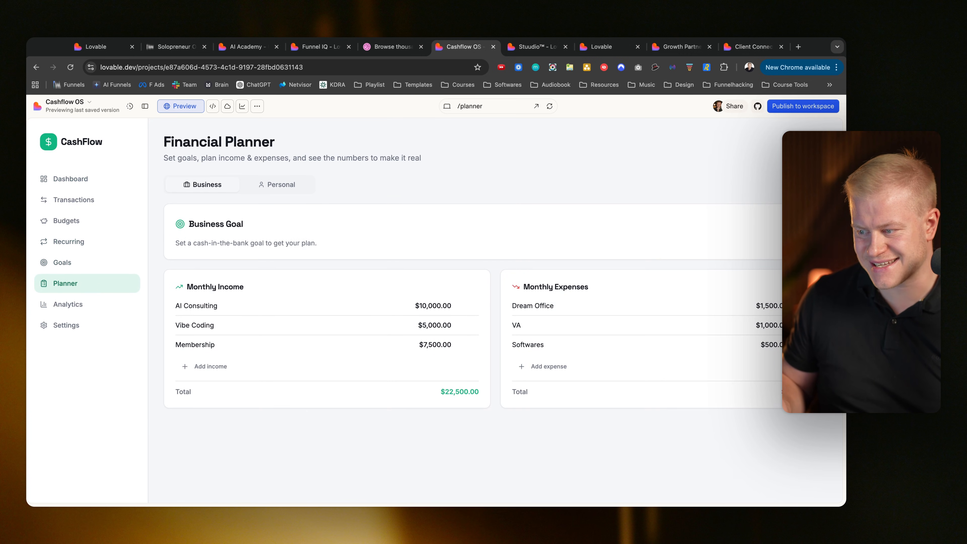
{"action": "left_click", "coordinate": [277, 184]}
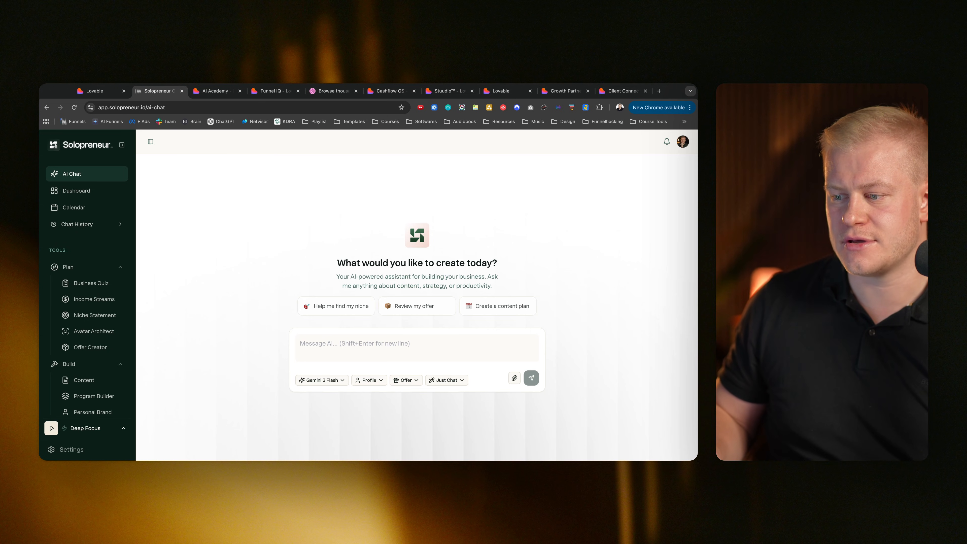
Step: Open the Academy page in the Solopreneur platform's workspace section
{"action": "scroll", "coordinate": [87, 289], "scroll_direction": "down", "scroll_amount": 6}
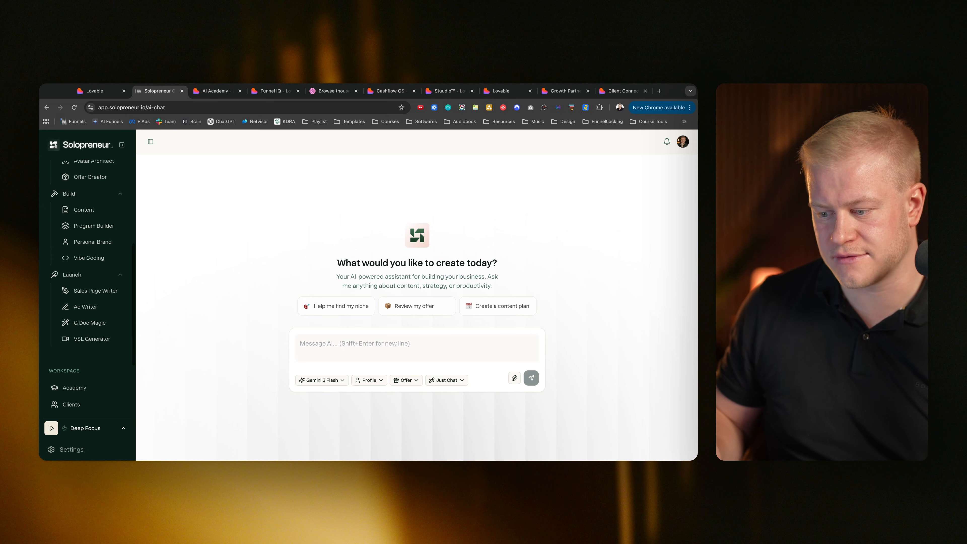
{"action": "left_click", "coordinate": [74, 324]}
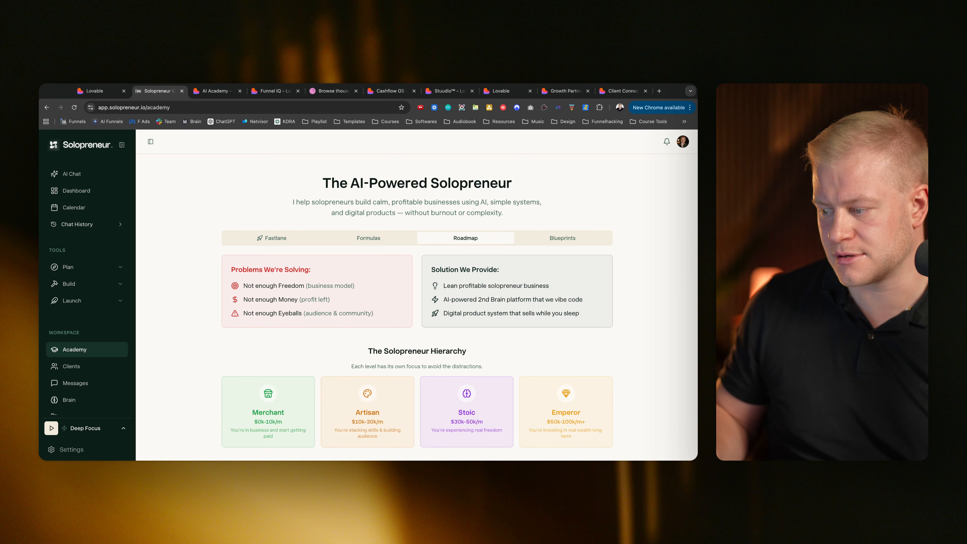
Step: Switch to the Stuudio project, hide its chat sidebar and look through the Ideas, Calendar and Create Content pages, including the available formats
{"action": "key", "text": "ctrl+Tab"}
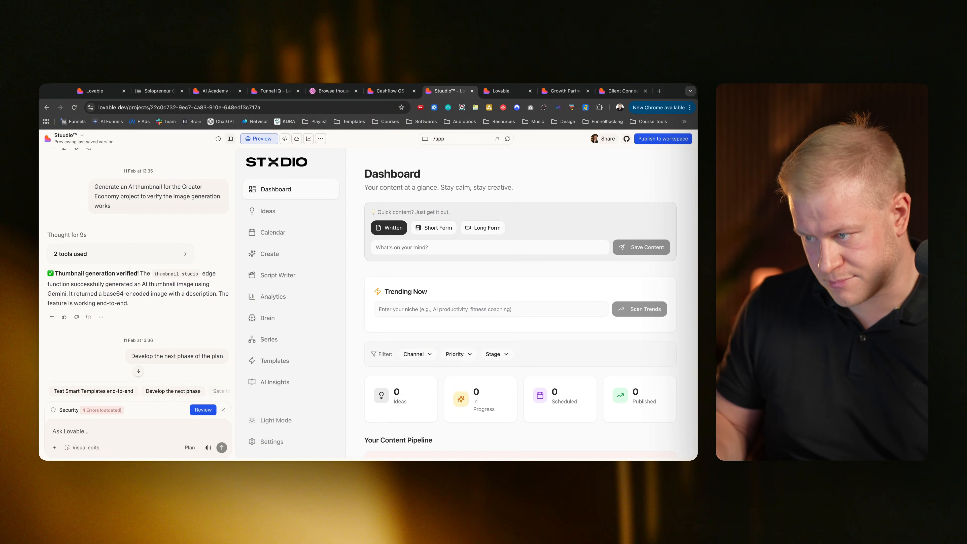
{"action": "left_click", "coordinate": [230, 139]}
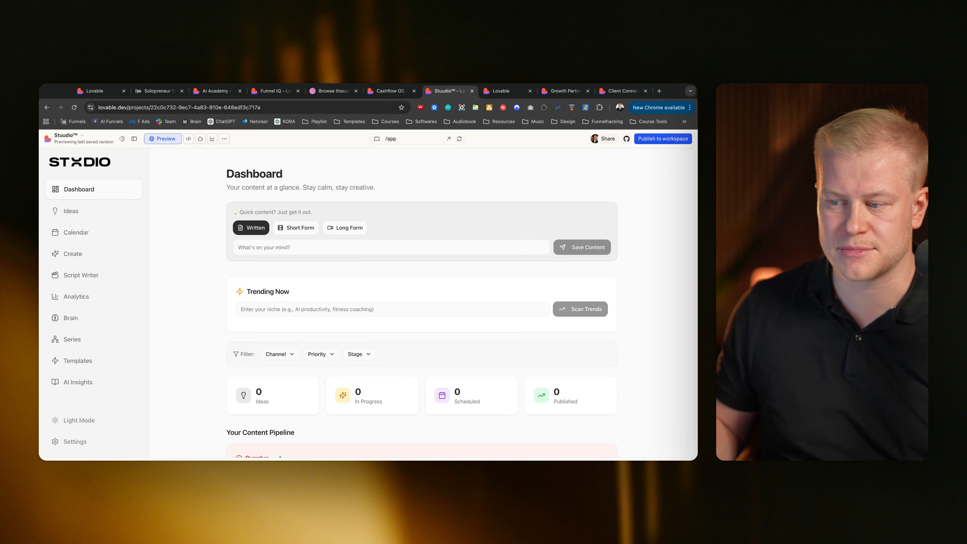
{"action": "left_click", "coordinate": [71, 211]}
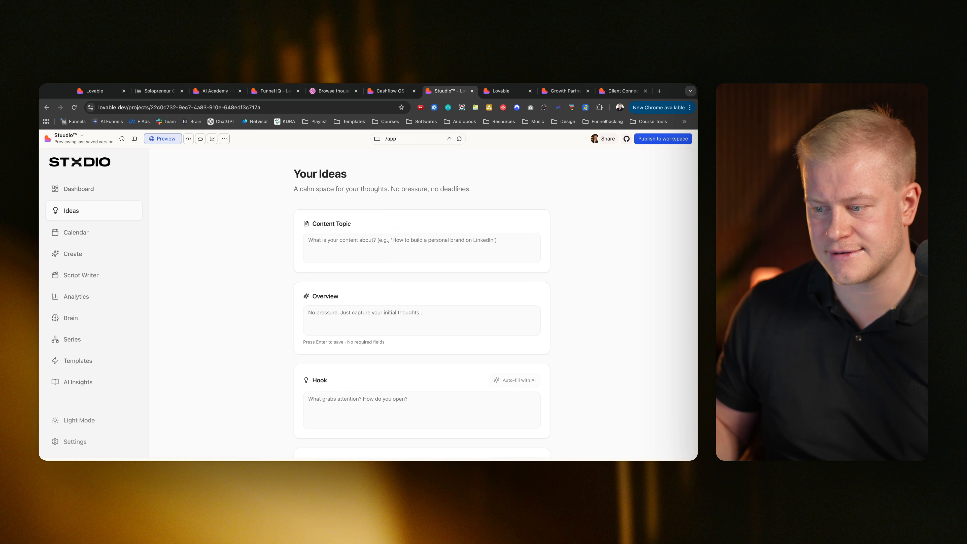
{"action": "left_click", "coordinate": [76, 232]}
{"action": "left_click", "coordinate": [73, 254]}
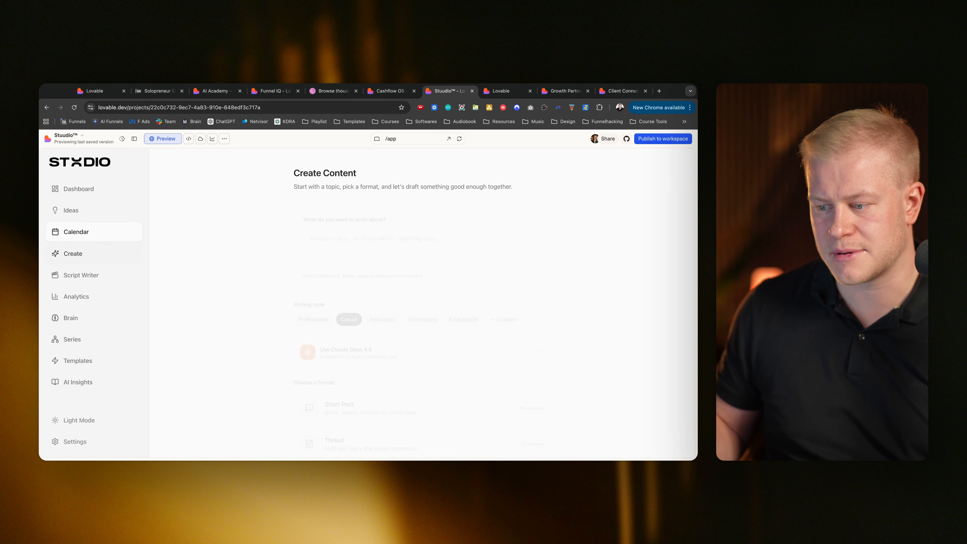
{"action": "scroll", "coordinate": [95, 304], "scroll_direction": "down", "scroll_amount": 5}
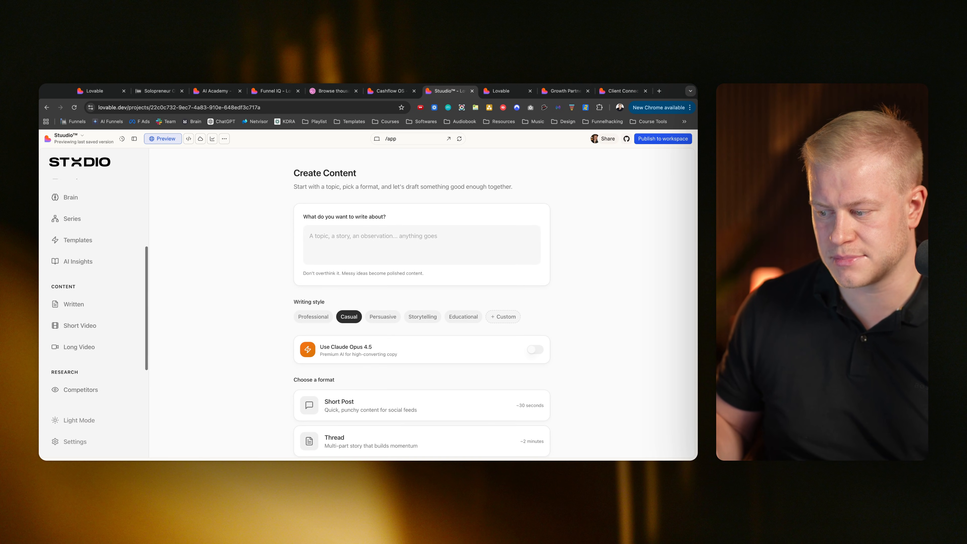
{"action": "scroll", "coordinate": [421, 305], "scroll_direction": "down", "scroll_amount": 4}
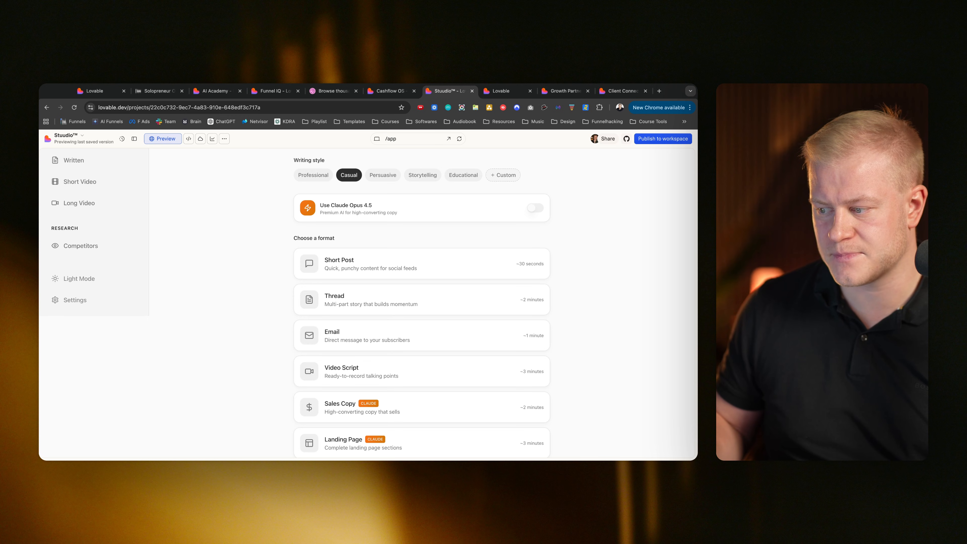
{"action": "scroll", "coordinate": [372, 304], "scroll_direction": "up", "scroll_amount": 5}
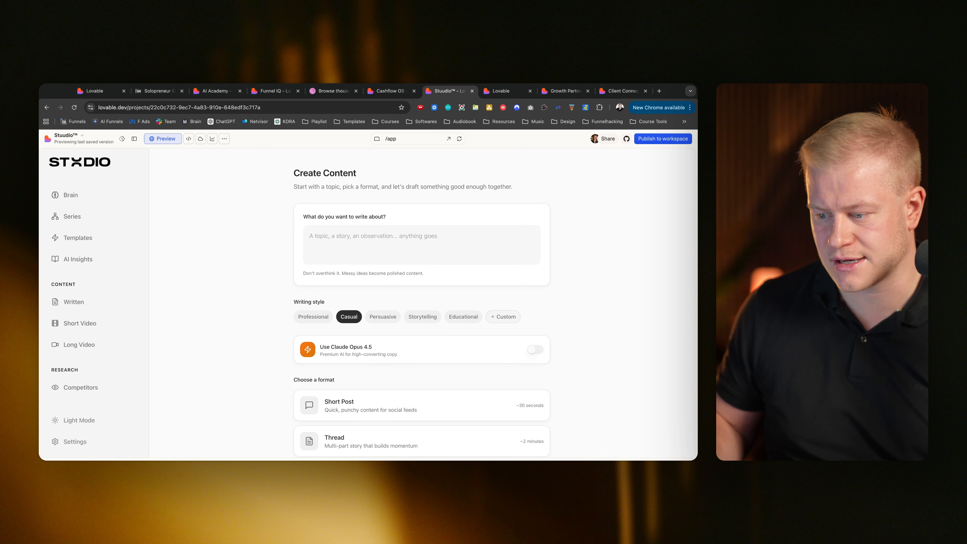
Step: View Stuudio's Written, Short Video and Long Video content pages
{"action": "left_click", "coordinate": [74, 301]}
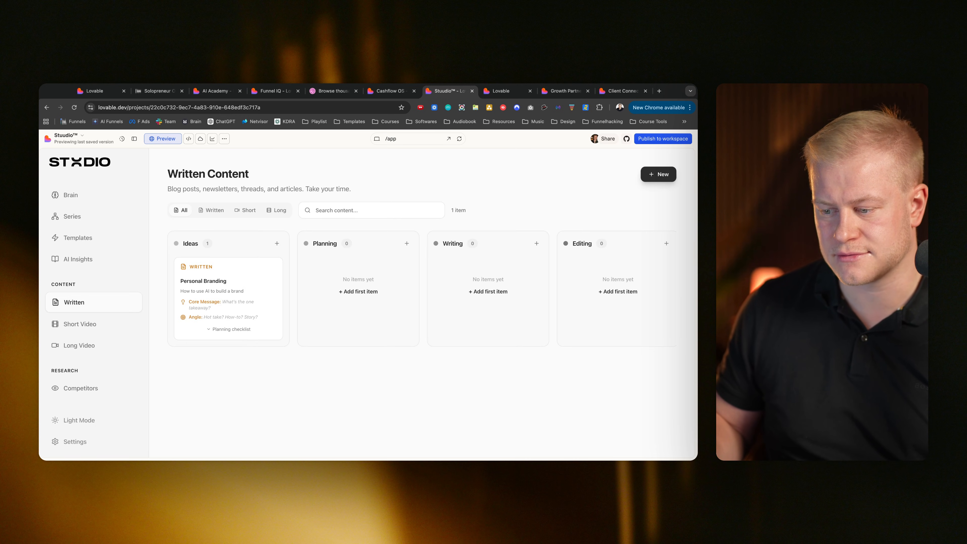
{"action": "left_click", "coordinate": [80, 323]}
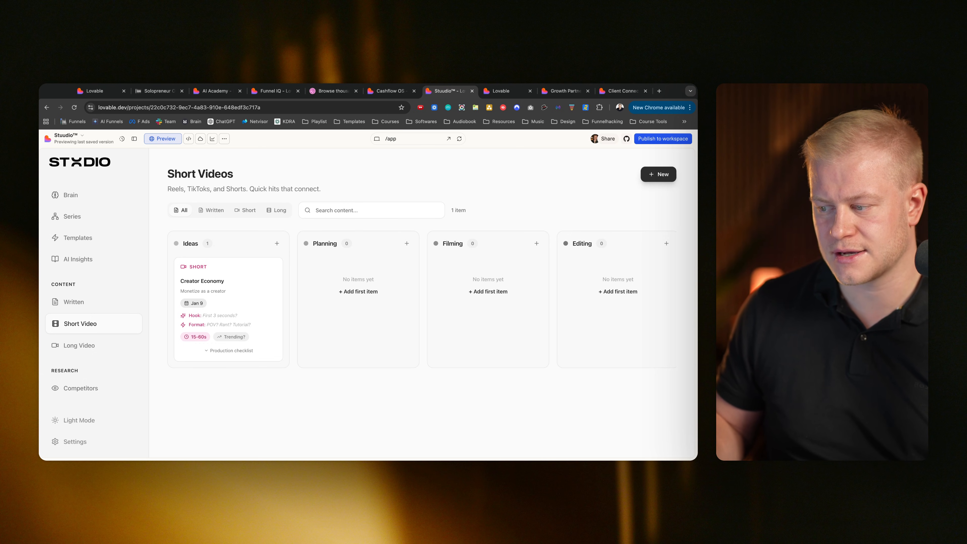
{"action": "left_click", "coordinate": [79, 345]}
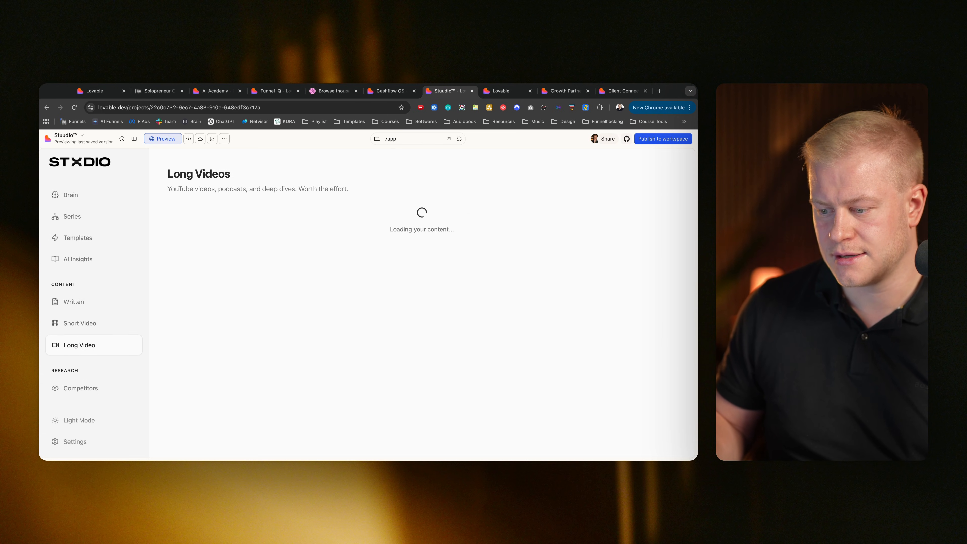
Step: Look through Stuudio's research pages: Competitors, Viral Videos, Hook Library and Watchlist
{"action": "scroll", "coordinate": [79, 345], "scroll_direction": "down", "scroll_amount": 2}
{"action": "left_click", "coordinate": [81, 330]}
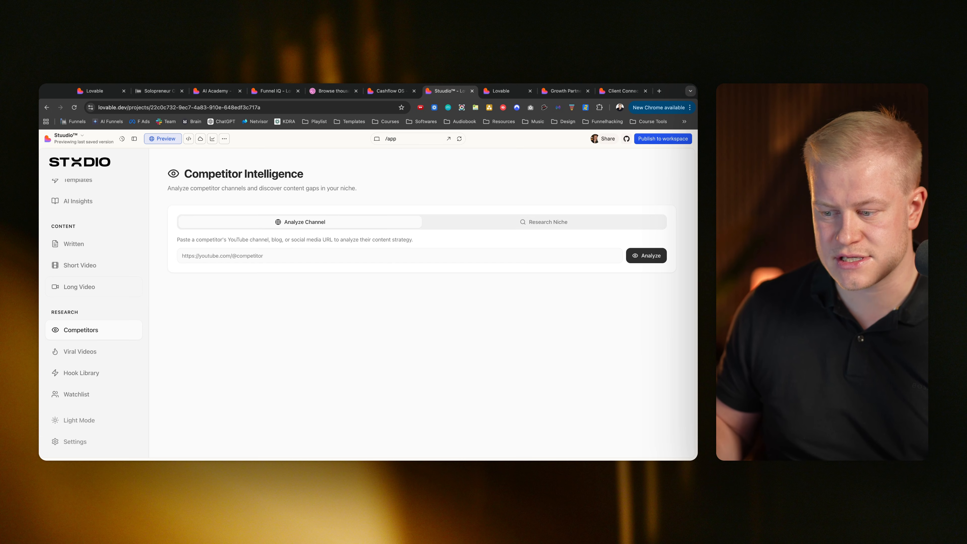
{"action": "left_click", "coordinate": [80, 351]}
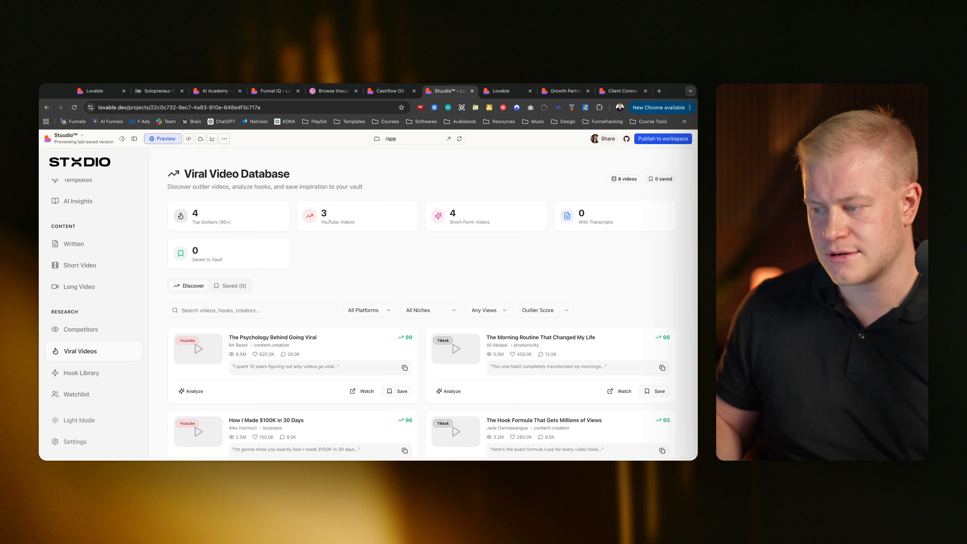
{"action": "left_click", "coordinate": [81, 373]}
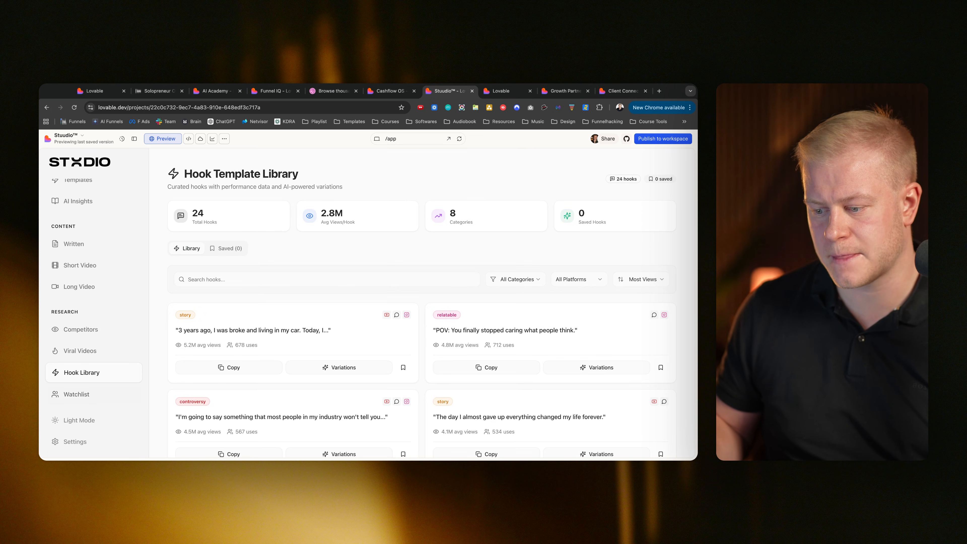
{"action": "left_click", "coordinate": [77, 394]}
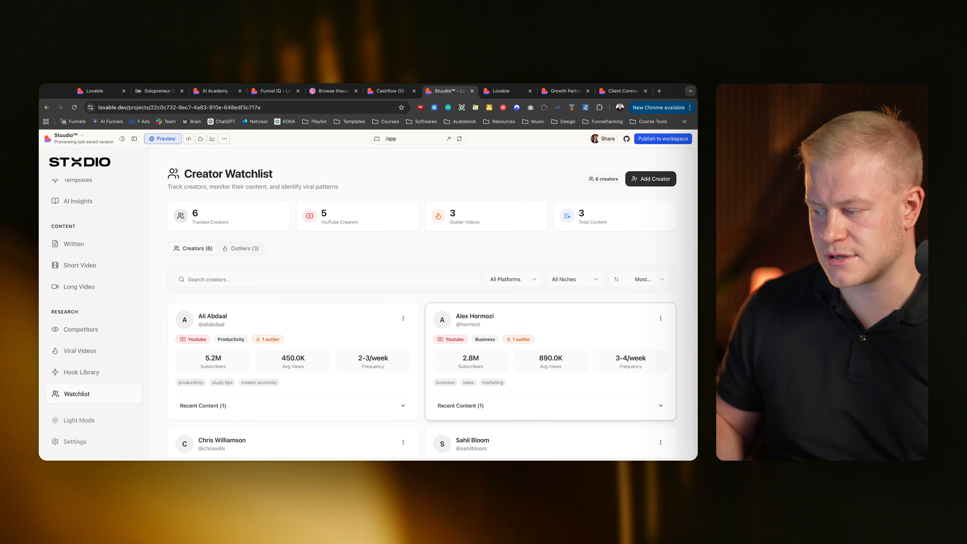
Step: Show the outlier videos in the Creator Watchlist, open one of them and return to the Stuudio project
{"action": "left_click", "coordinate": [240, 248]}
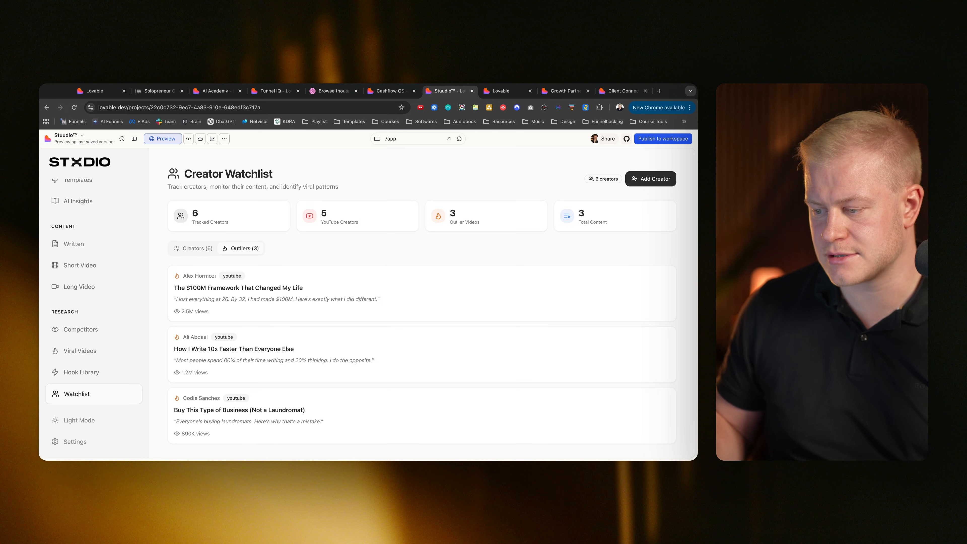
{"action": "left_click", "coordinate": [266, 353]}
{"action": "left_click", "coordinate": [413, 91]}
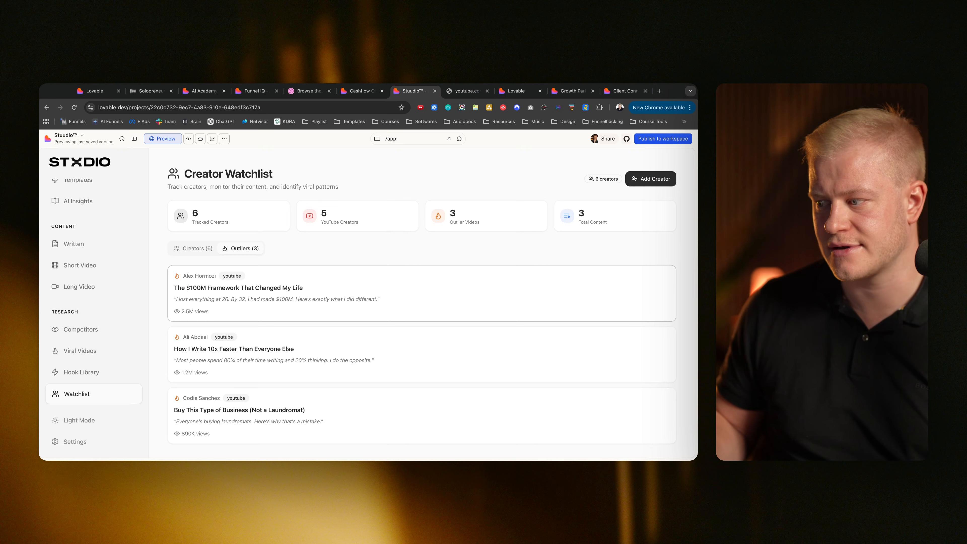
Step: Switch to the GHL AI Coach preview, ask "How do I set up my first funnel?" and start the Saaspreneur Fastlane
{"action": "left_click", "coordinate": [519, 90]}
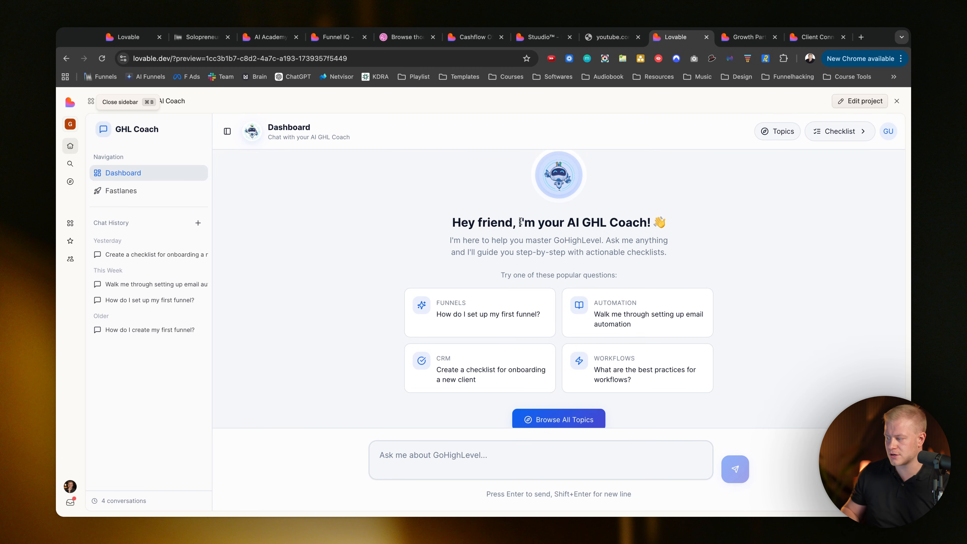
{"action": "left_click", "coordinate": [478, 308]}
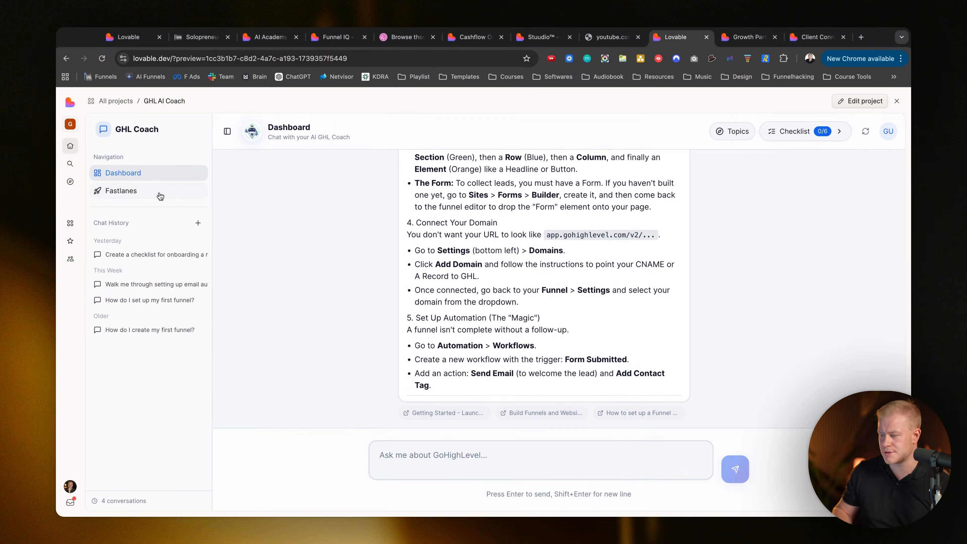
{"action": "left_click", "coordinate": [152, 192]}
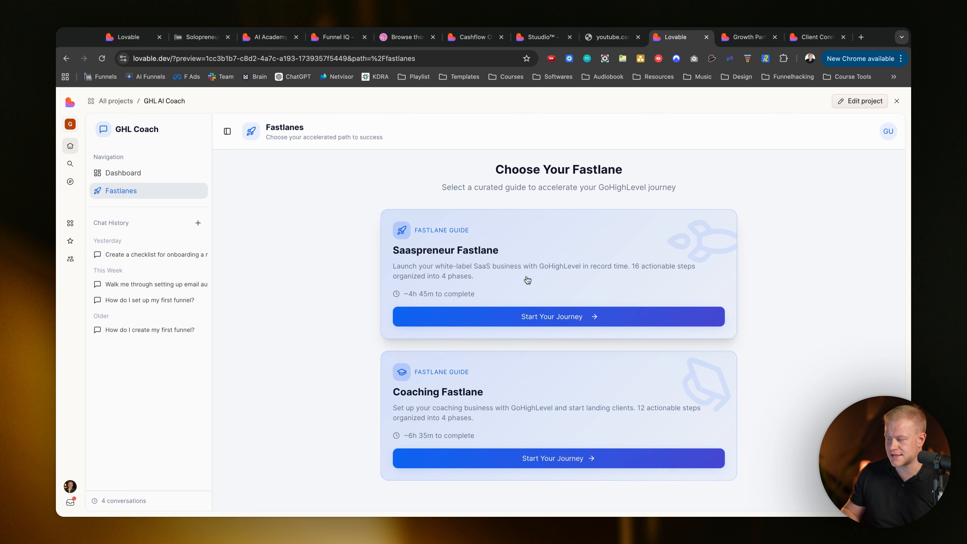
{"action": "left_click", "coordinate": [522, 317]}
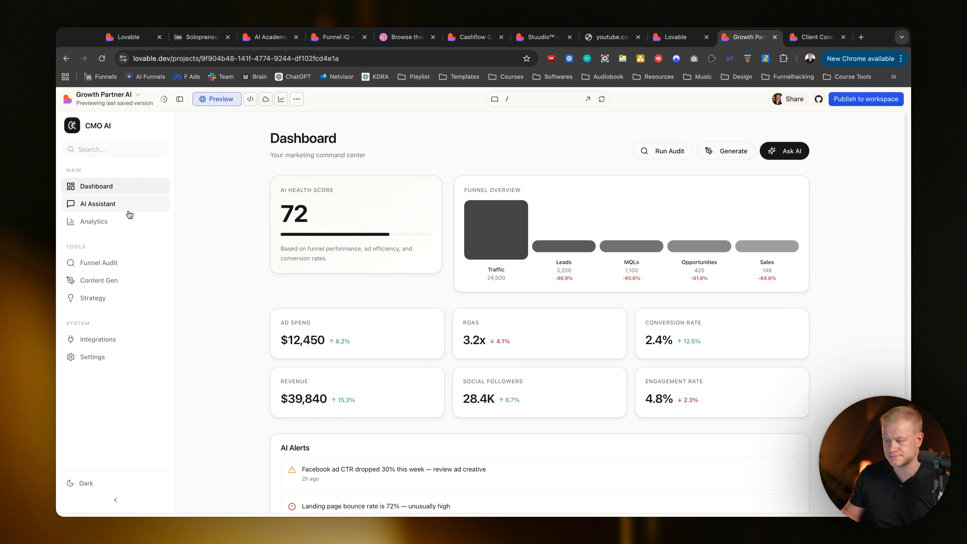
Step: Open the AI Assistant in Growth Partner AI and briefly compare it with the Funnel IQ project's dashboard
{"action": "left_click", "coordinate": [132, 205]}
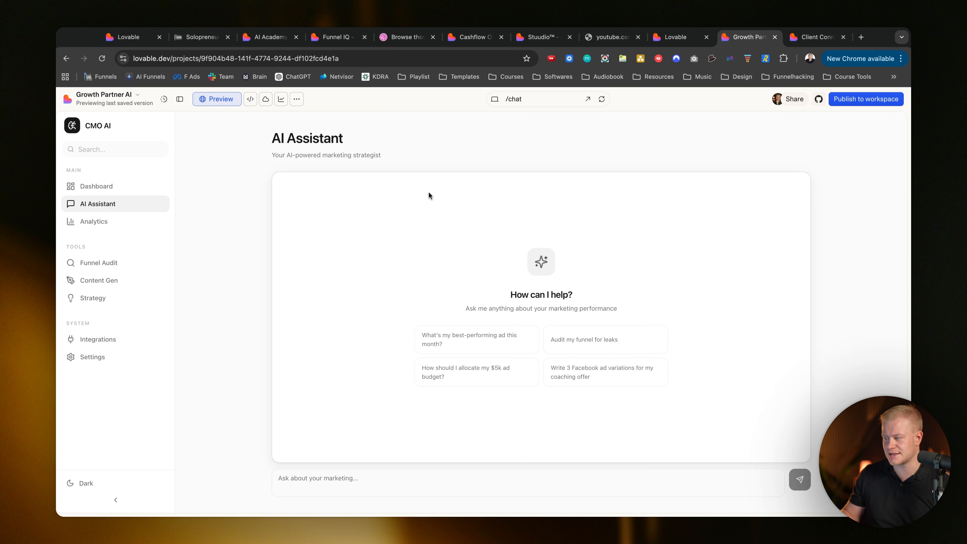
{"action": "left_click", "coordinate": [335, 41]}
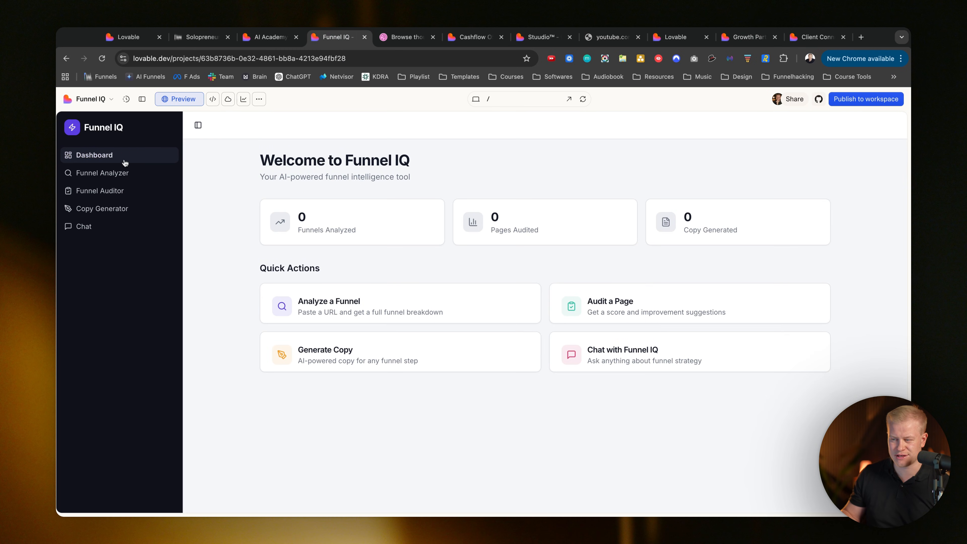
{"action": "left_click", "coordinate": [770, 38]}
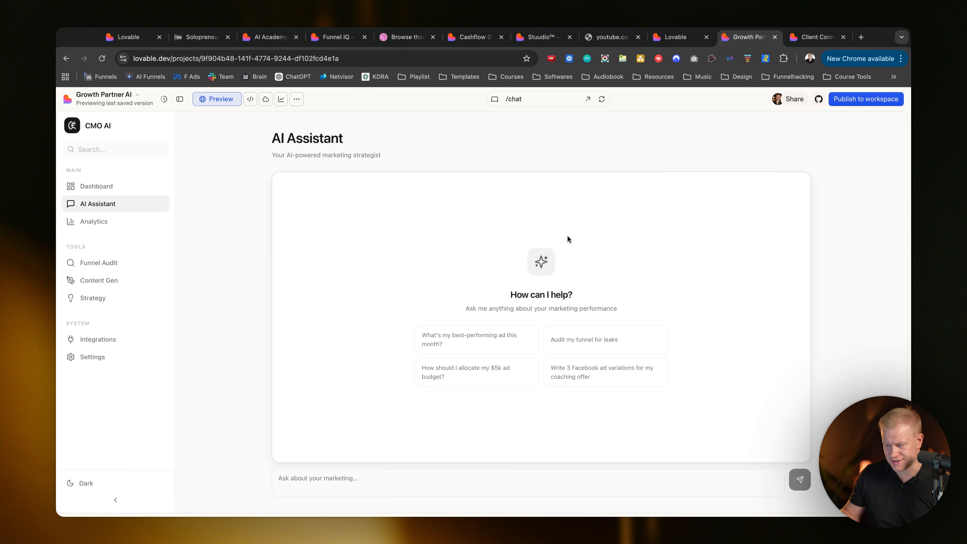
{"action": "left_click", "coordinate": [130, 267]}
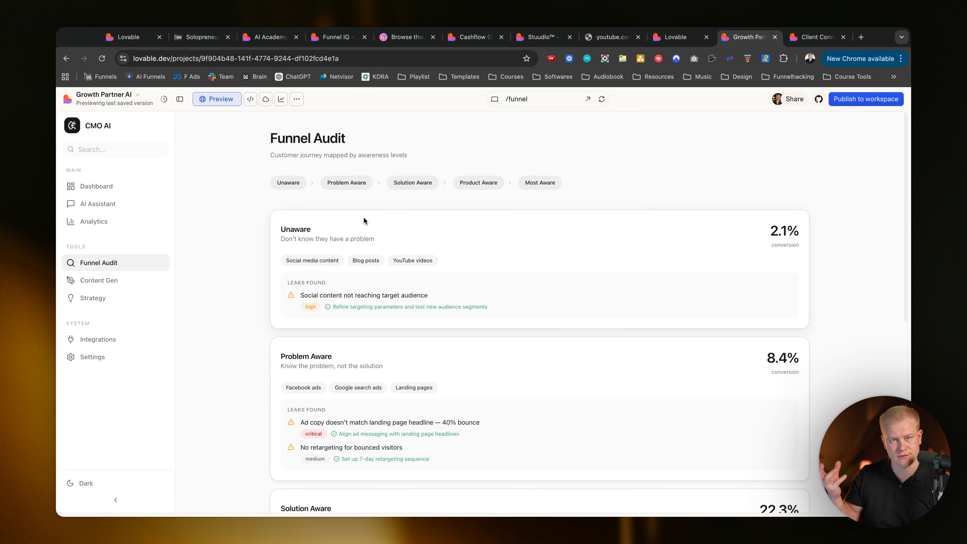
{"action": "left_click", "coordinate": [100, 280]}
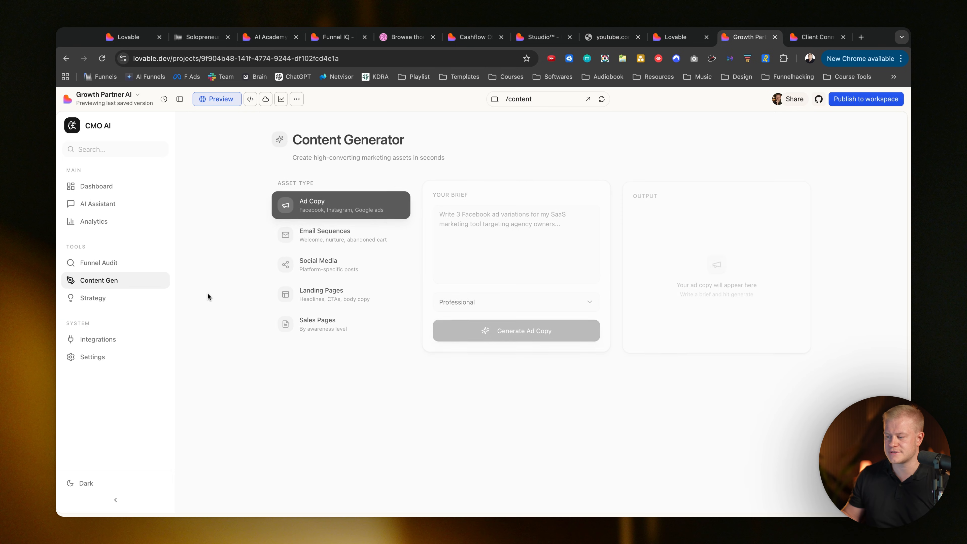
{"action": "left_click", "coordinate": [325, 228]}
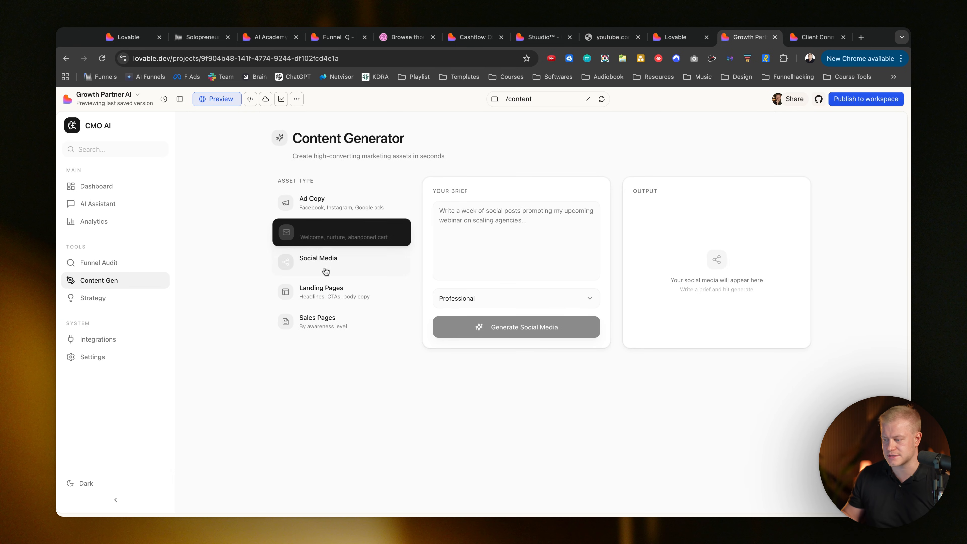
{"action": "left_click", "coordinate": [323, 289]}
{"action": "left_click", "coordinate": [320, 321]}
{"action": "left_click", "coordinate": [86, 302]}
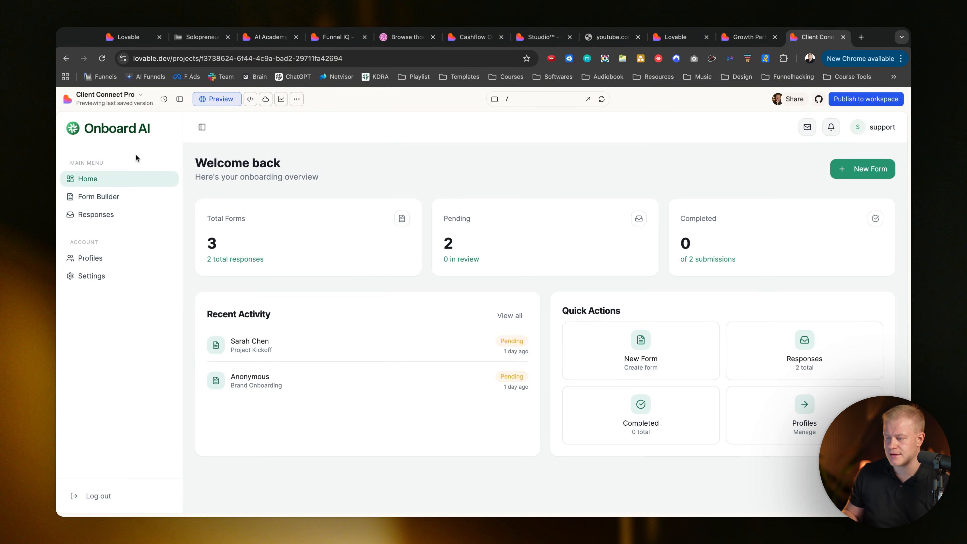
Step: Open the Form Builder in the Client Connect Pro project
{"action": "left_click", "coordinate": [127, 194]}
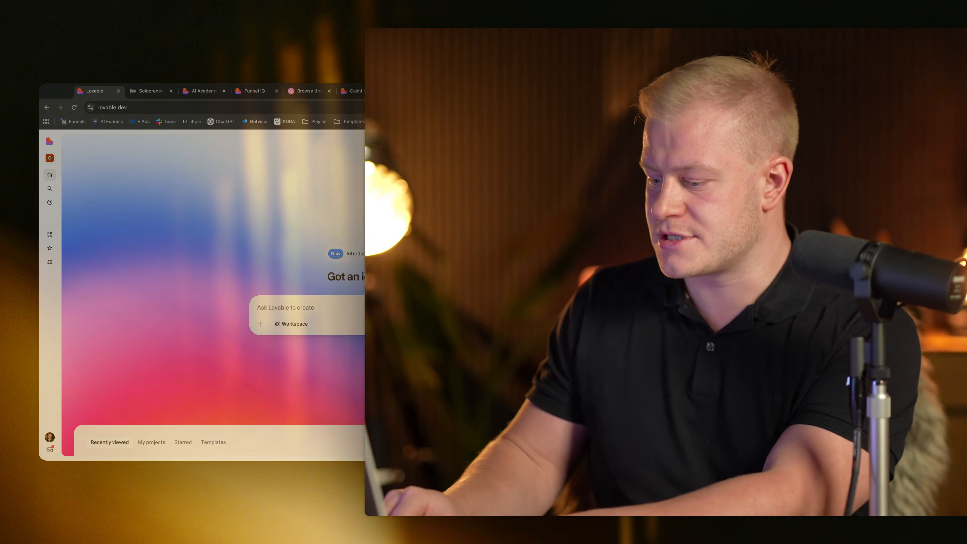
Step: Submit the prompt "Create a custom platform for my clients, where they get all my frameworks and tools, as features in a dashboard instead"
{"action": "type", "text": "eate a cu"}
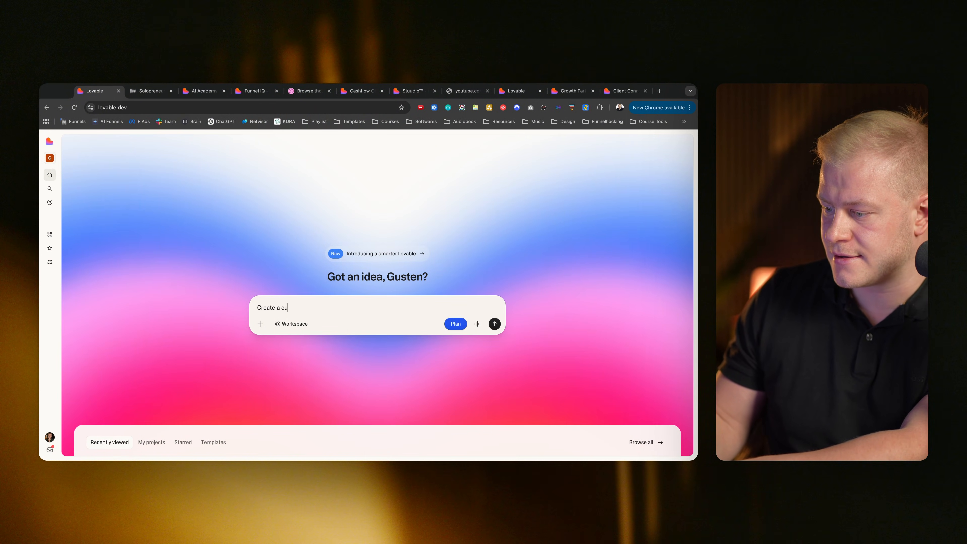
{"action": "type", "text": "stom platform for my clients, where they get all my frameworks and tools, as f"}
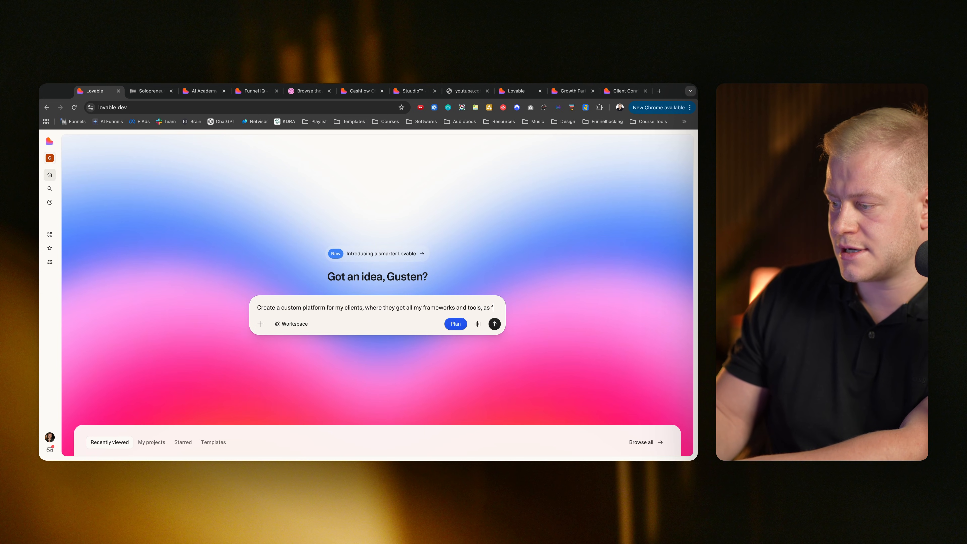
{"action": "type", "text": "eatures in a da"}
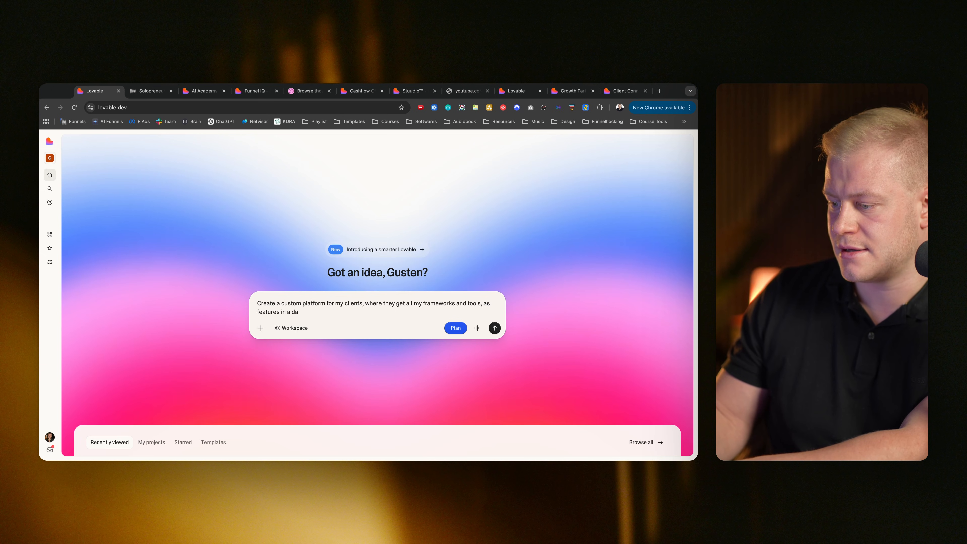
{"action": "type", "text": "shbora"}
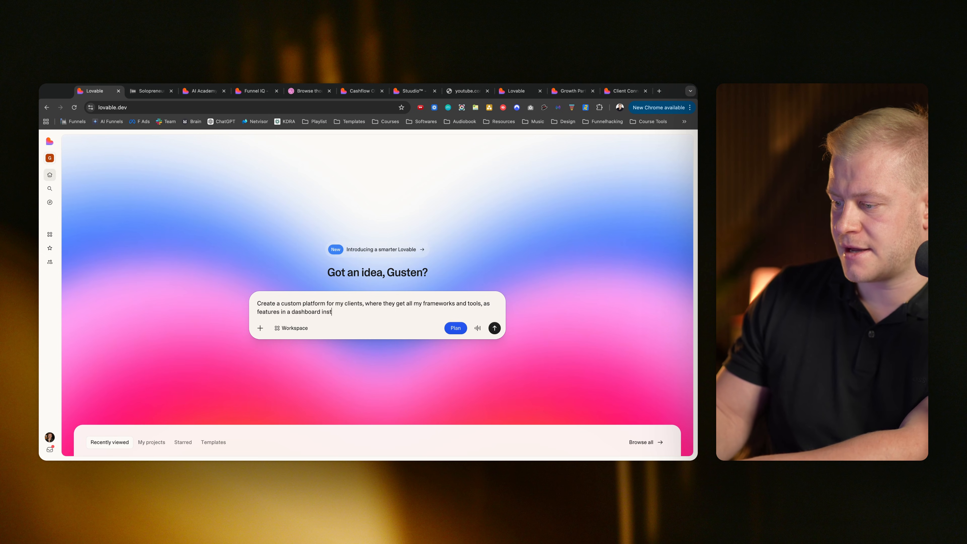
{"action": "type", "text": " instead"}
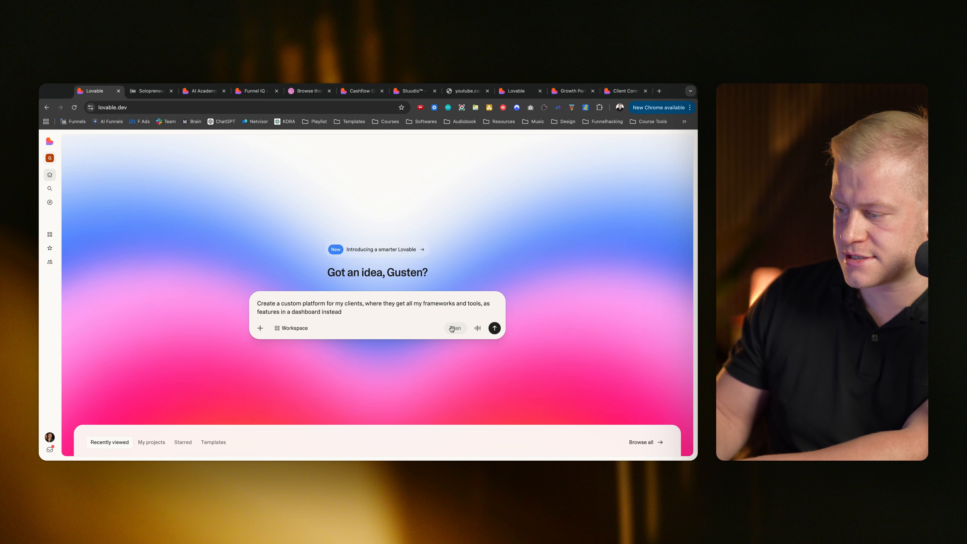
{"action": "left_click", "coordinate": [493, 328]}
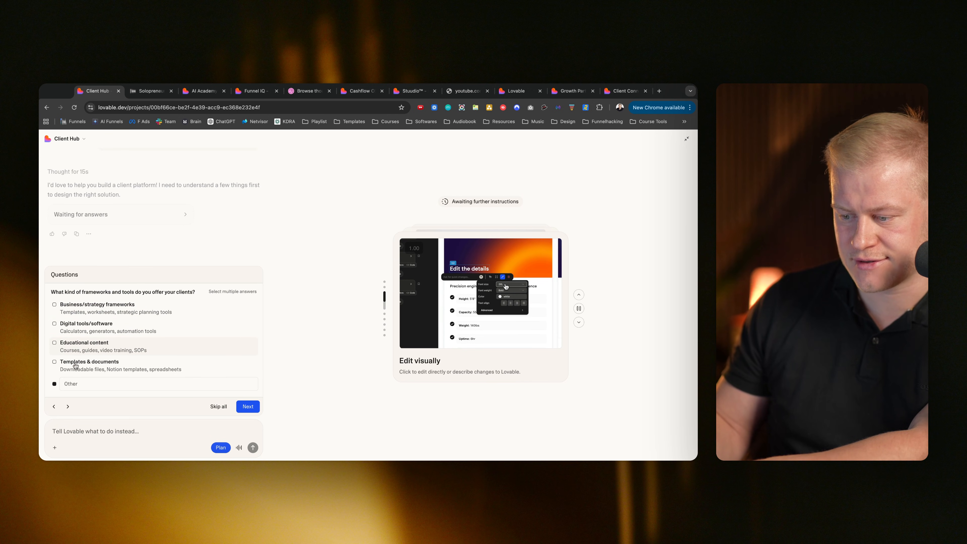
Step: Answer the question about frameworks and tools offered to clients with the custom text "I build funnels for personal brands"
{"action": "left_click", "coordinate": [78, 384]}
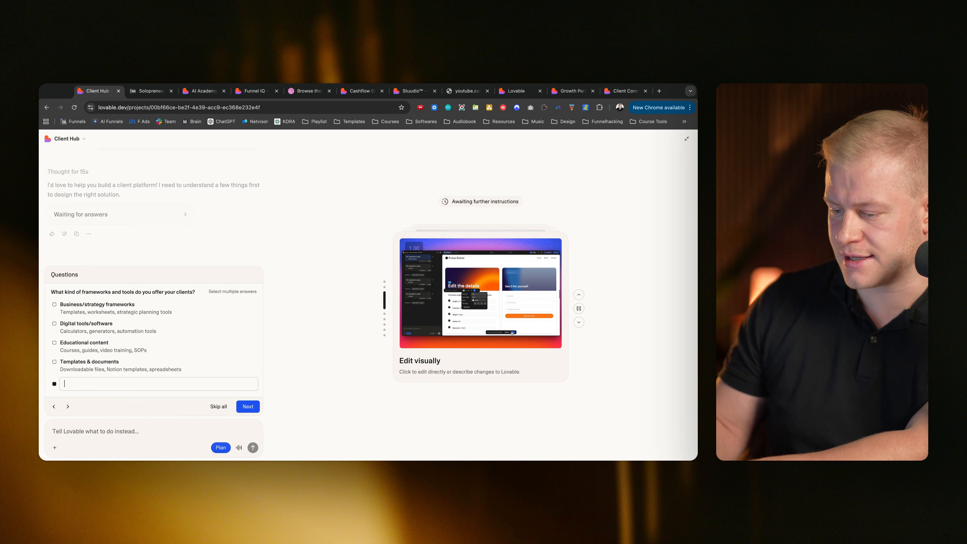
{"action": "type", "text": "I build funnels"}
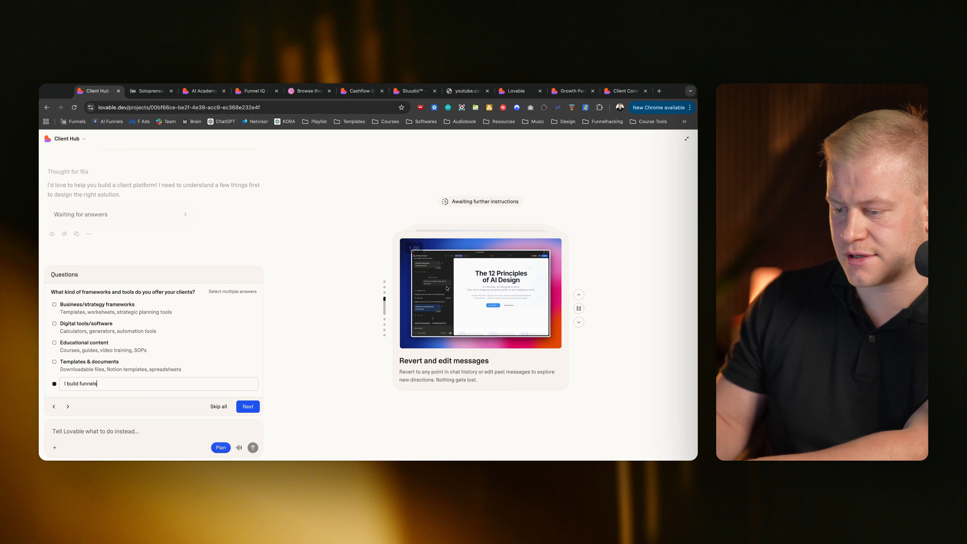
{"action": "type", "text": " for personal brands"}
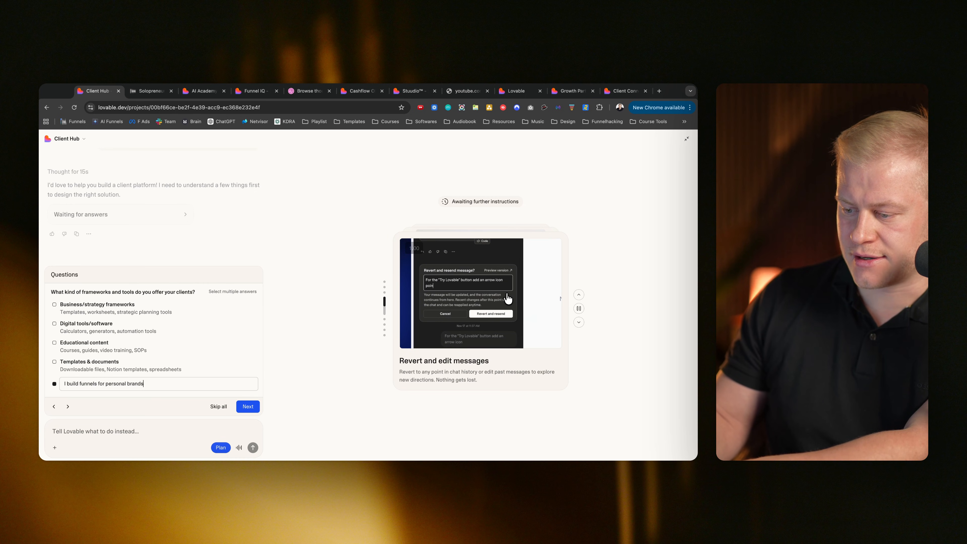
{"action": "key", "text": "Return"}
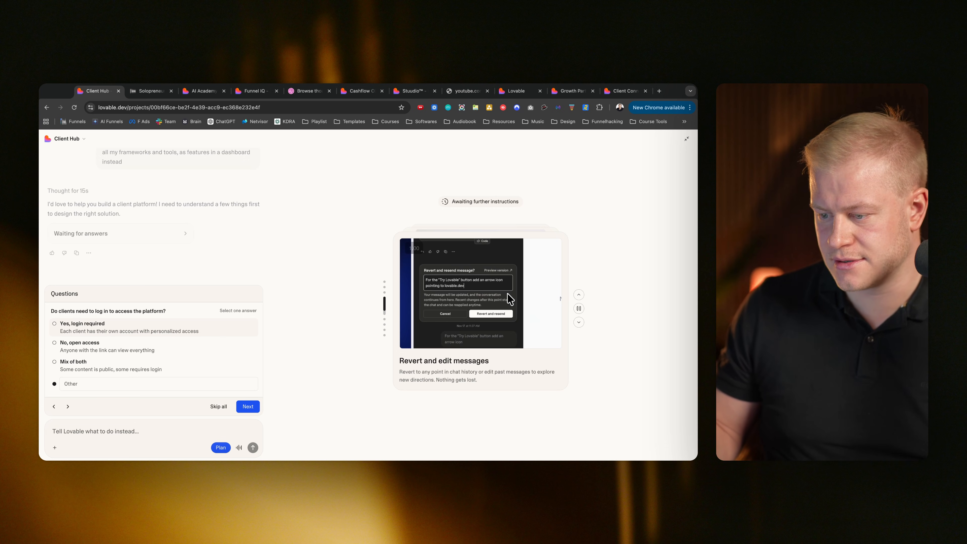
Step: Answer the remaining questions with "Yes, login required", "Clean & minimal" and "6-10" frameworks, and submit the answers
{"action": "left_click", "coordinate": [116, 326]}
{"action": "left_click", "coordinate": [114, 312]}
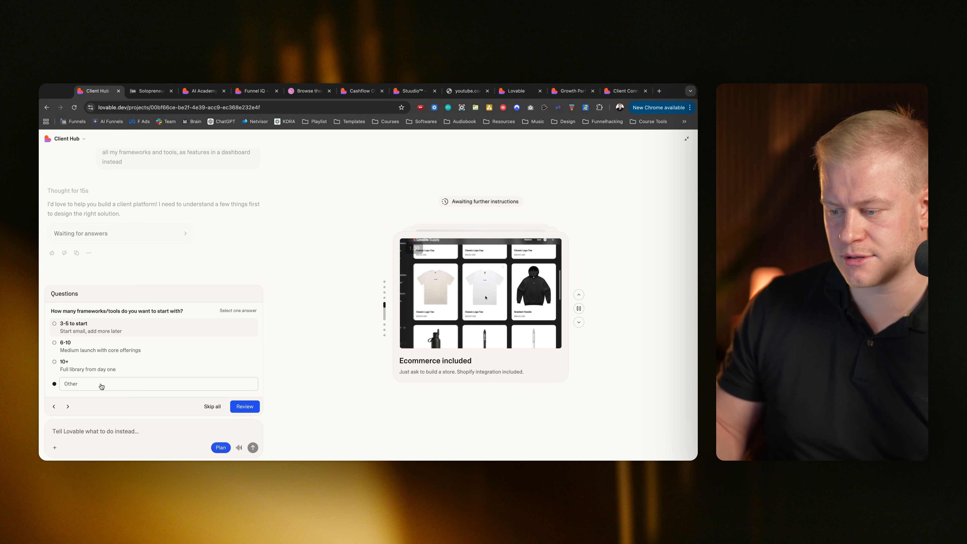
{"action": "left_click", "coordinate": [96, 344]}
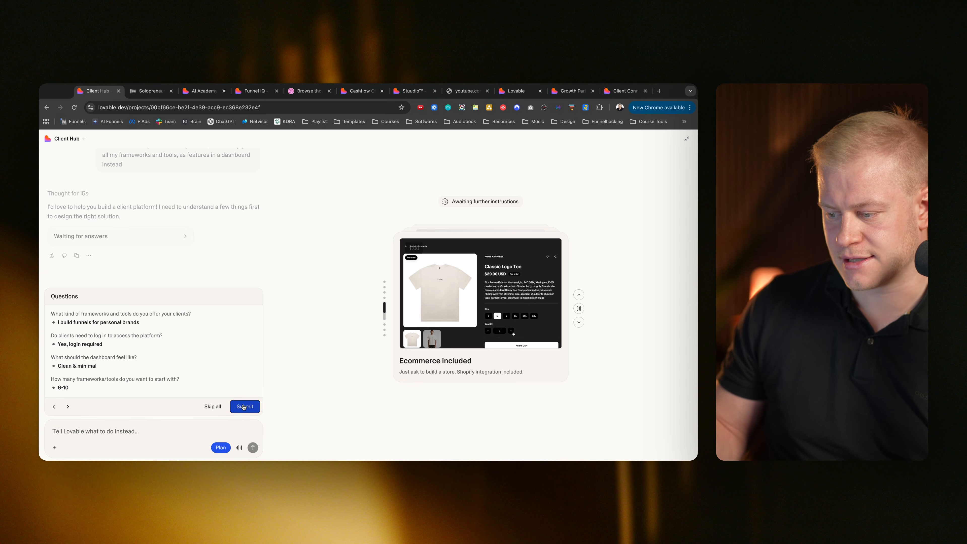
{"action": "left_click", "coordinate": [244, 406]}
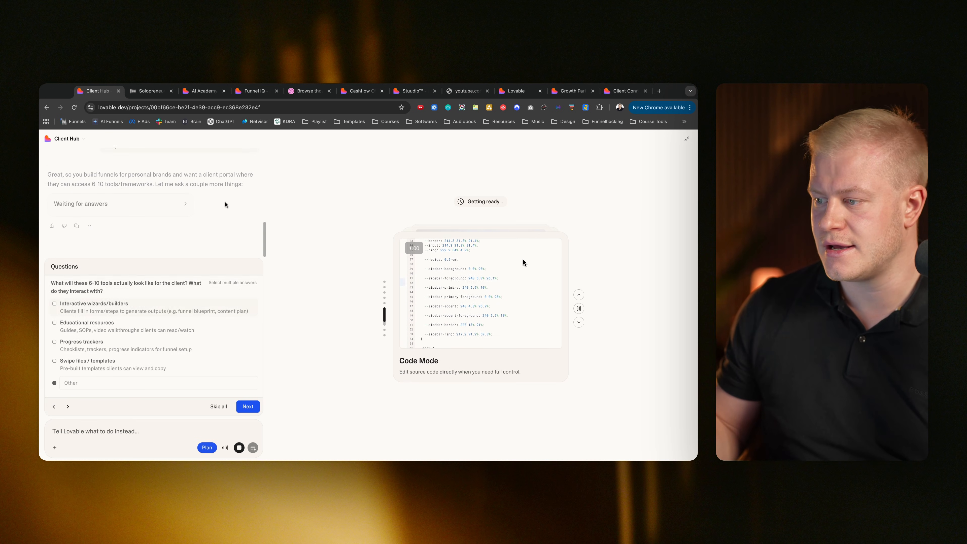
Step: Open the green and black fintech investment dashboard shot on Dribbble and paste a screenshot of it into Lovable's Client Hub chat
{"action": "left_click", "coordinate": [302, 91]}
{"action": "scroll", "coordinate": [262, 224], "scroll_direction": "down", "scroll_amount": 5}
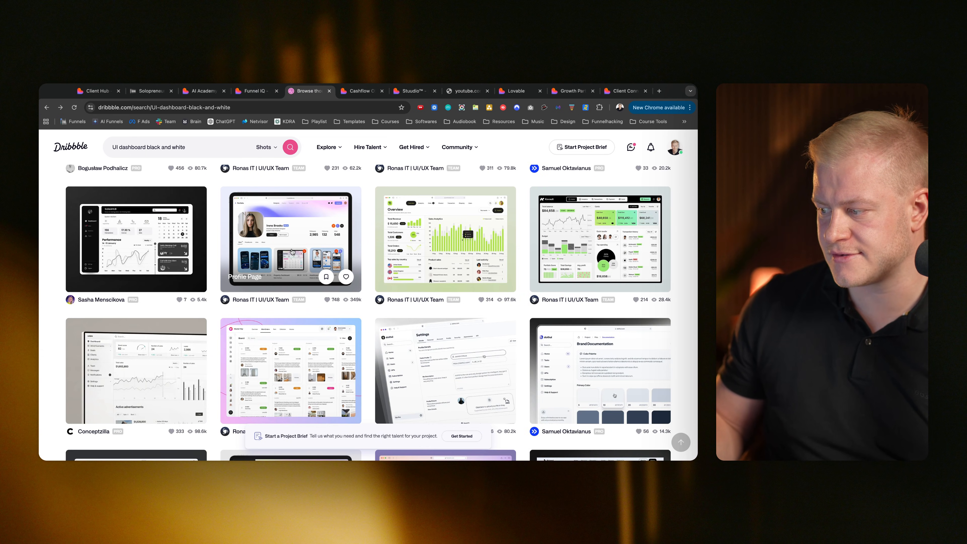
{"action": "left_click", "coordinate": [599, 237]}
{"action": "scroll", "coordinate": [358, 280], "scroll_direction": "down", "scroll_amount": 3}
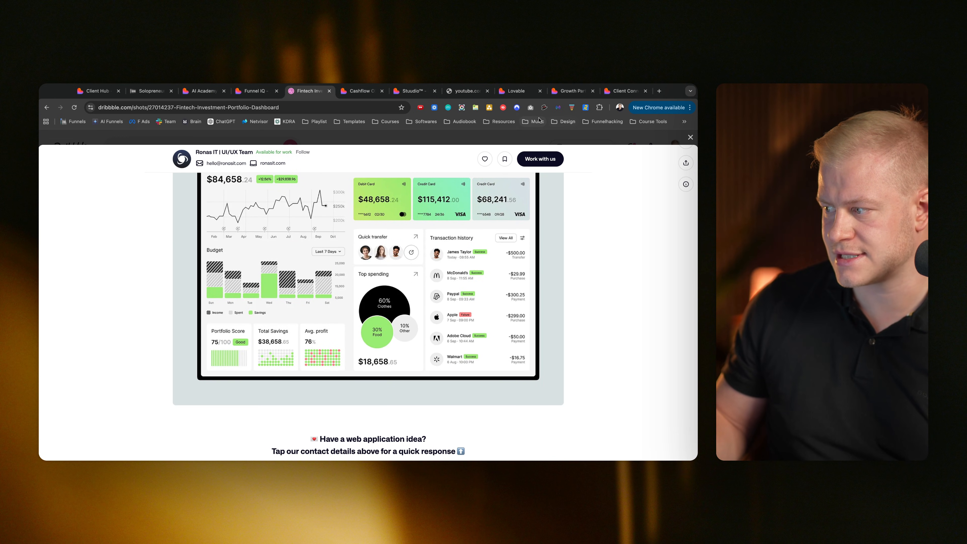
{"action": "left_click", "coordinate": [96, 90]}
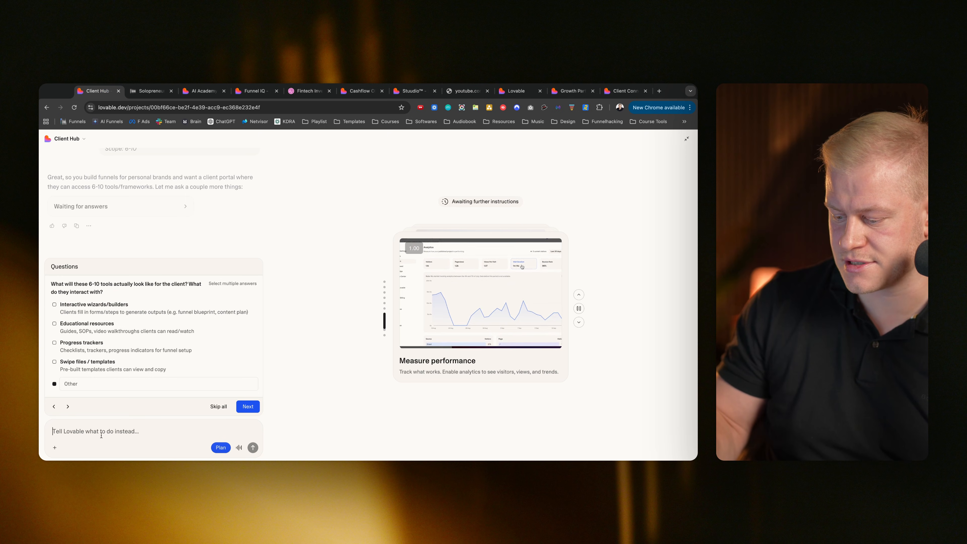
{"action": "key", "text": "super+v"}
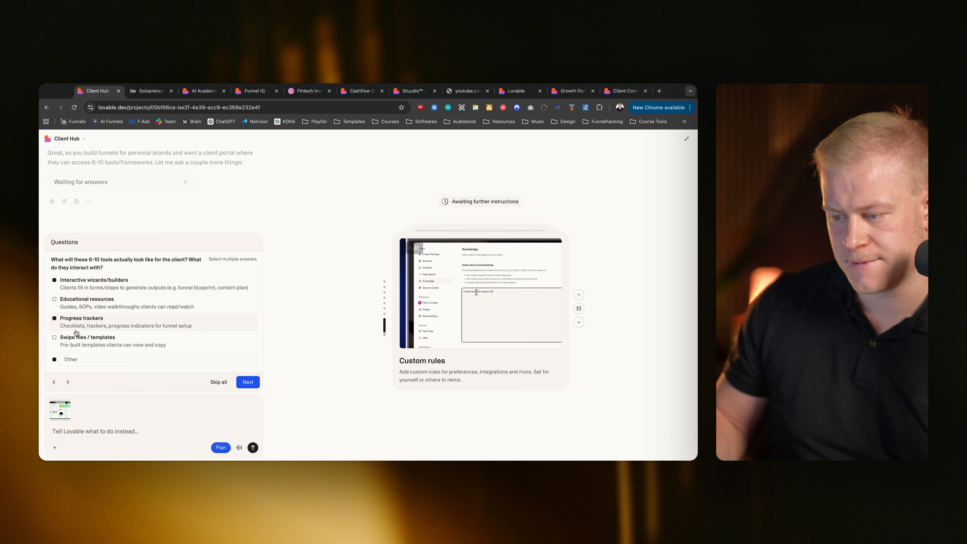
Step: Answer the question about how clients interact with the tools with "Interactive wizards/builders" and "Progress trackers"
{"action": "left_click", "coordinate": [247, 382]}
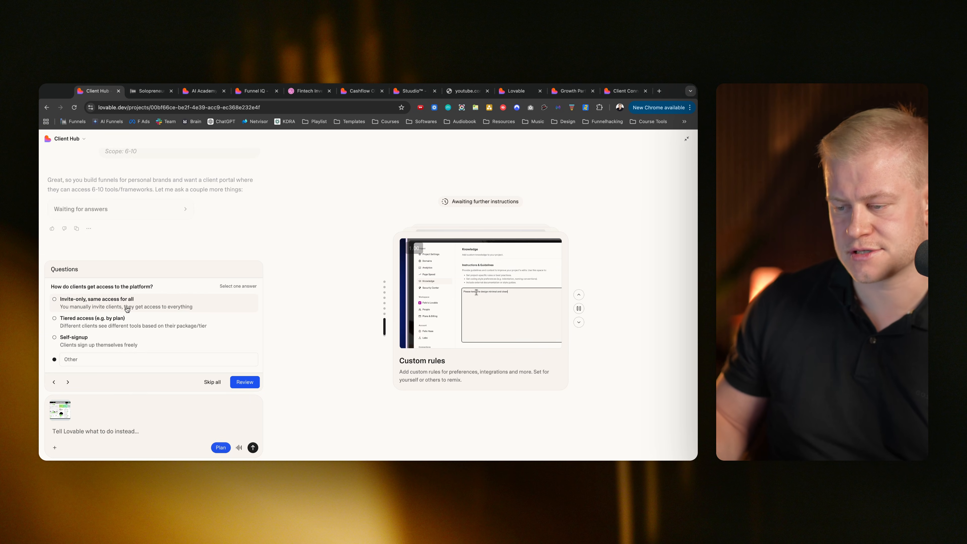